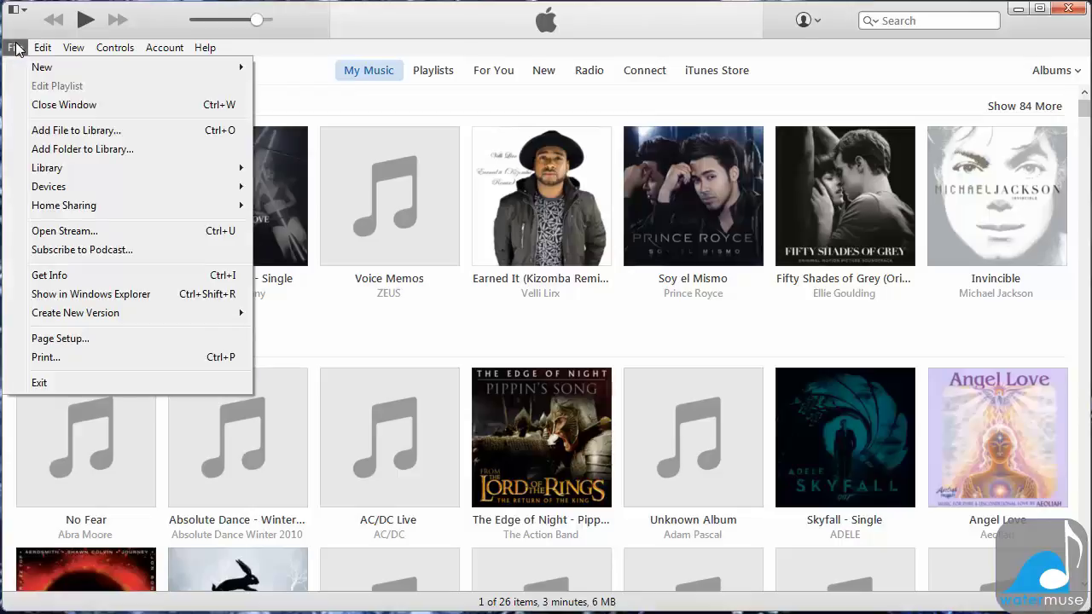
Step: Set the import settings in the general preferences to MP3 Encoder with Higher Quality (192 kbps)
left_click(42, 48)
left_click(72, 245)
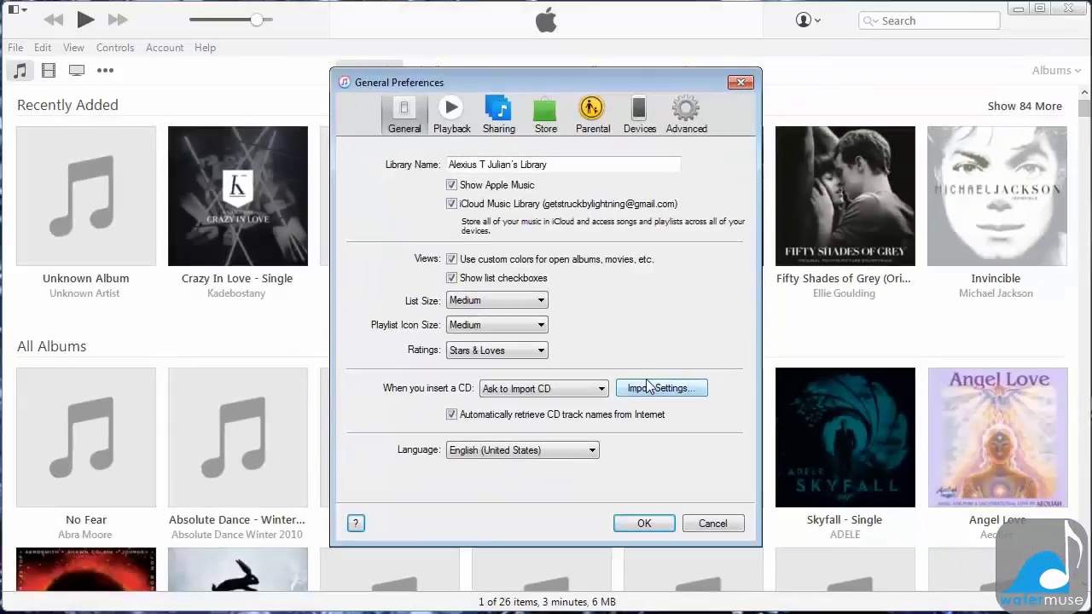
left_click(478, 346)
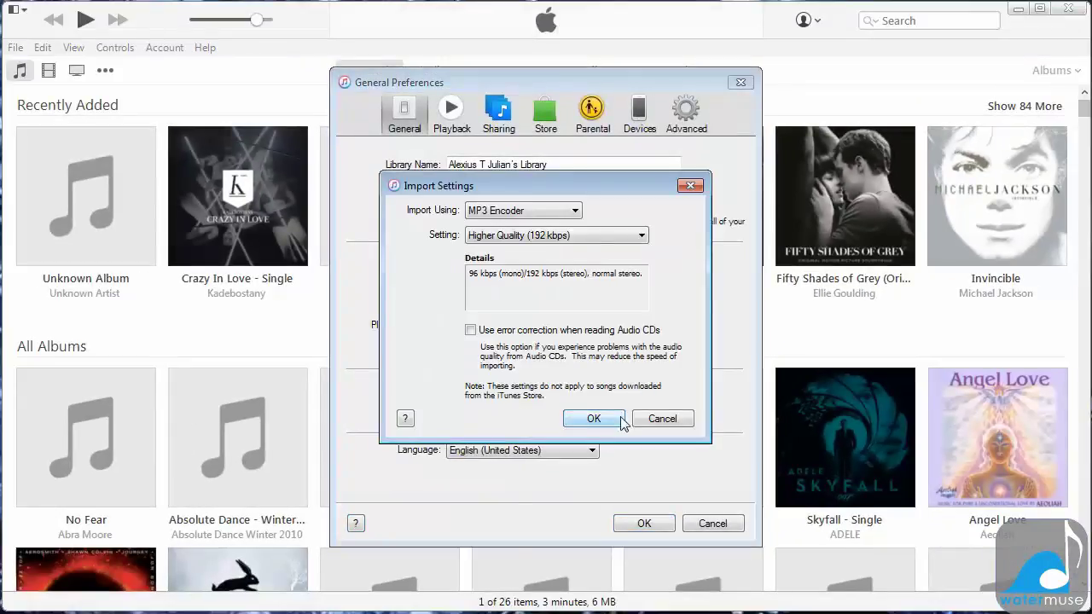
left_click(570, 213)
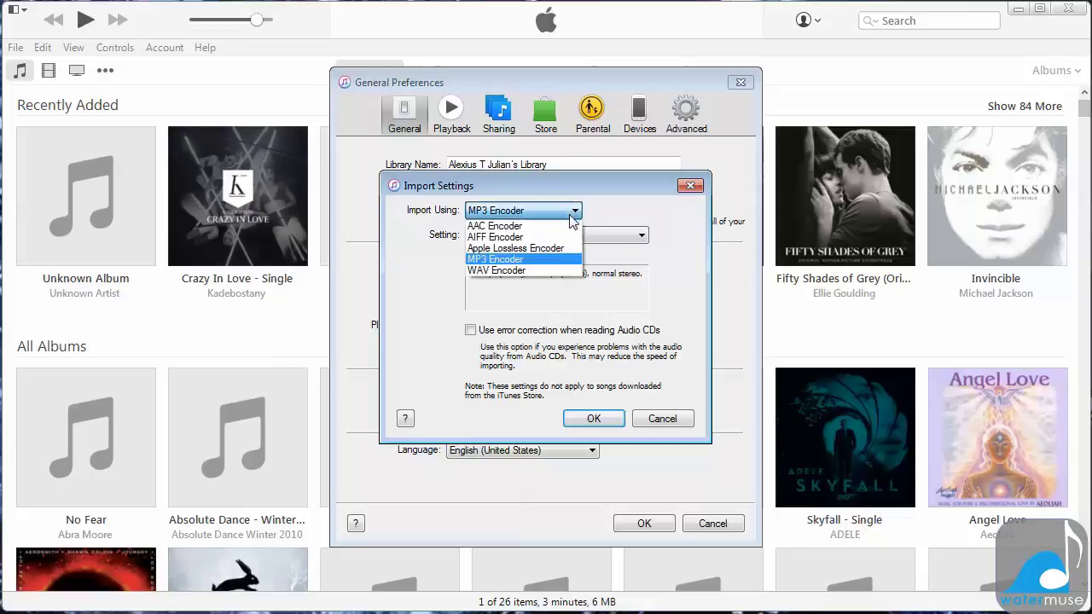
left_click(517, 261)
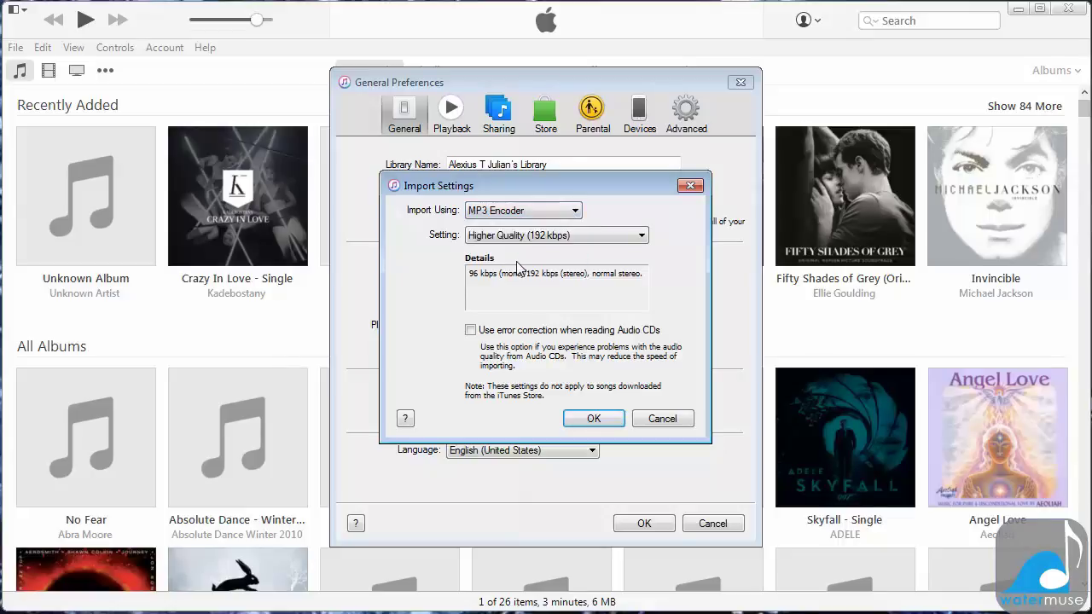
left_click(641, 238)
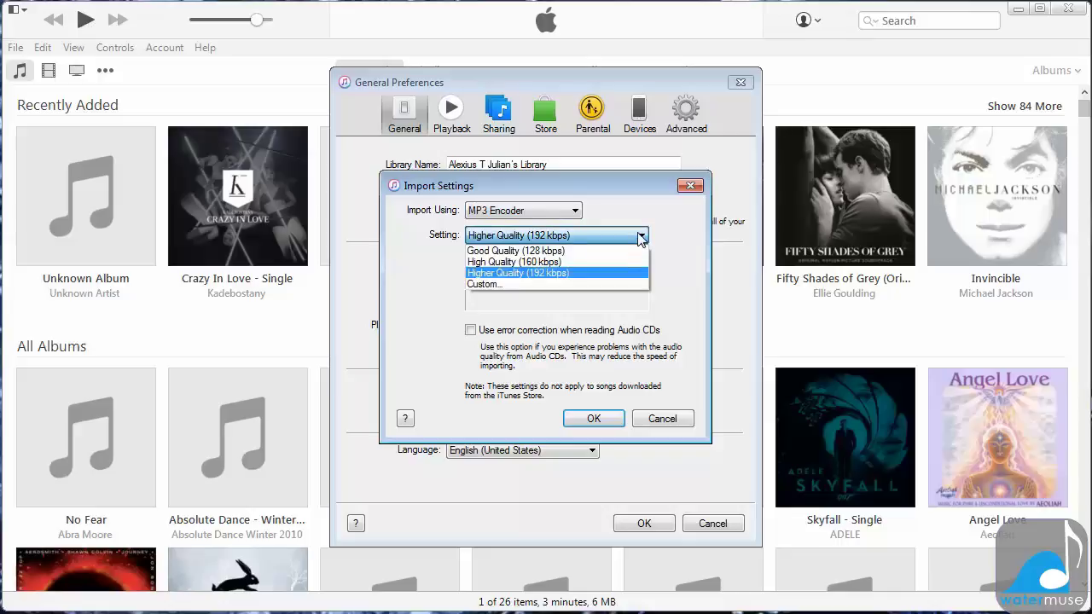
left_click(640, 239)
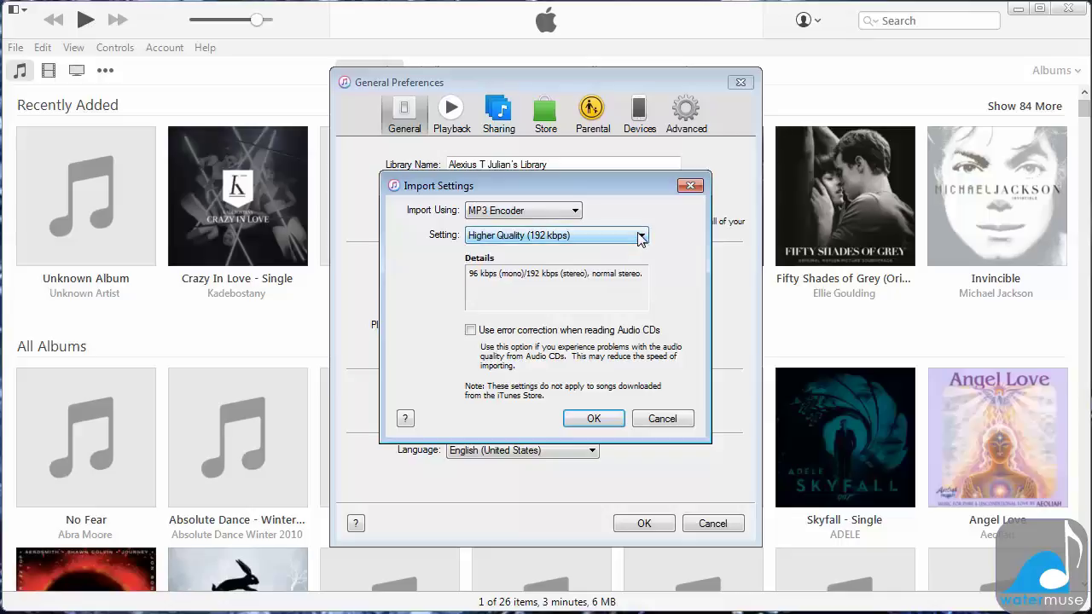
left_click(593, 419)
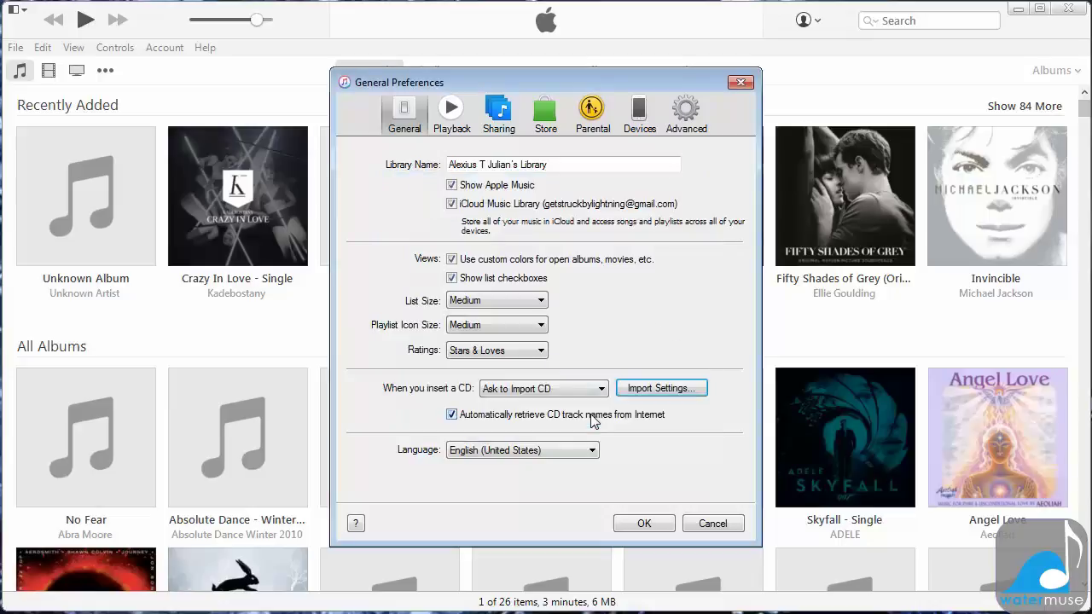
left_click(644, 524)
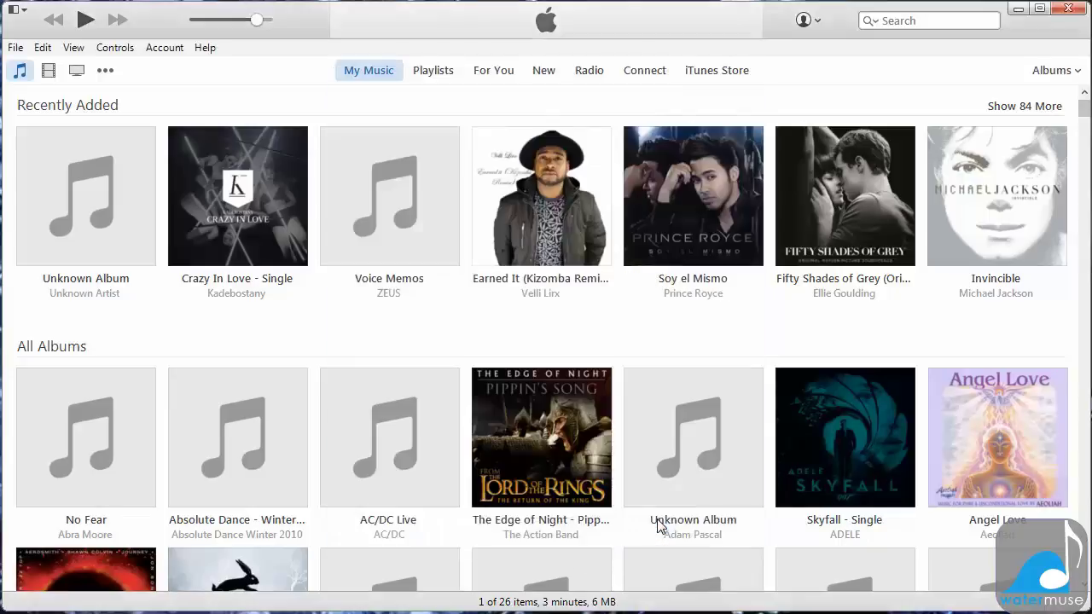
Step: Search the library for "arch" and open the Archangel album by Two Steps From Hell
left_click(899, 19)
type("arch")
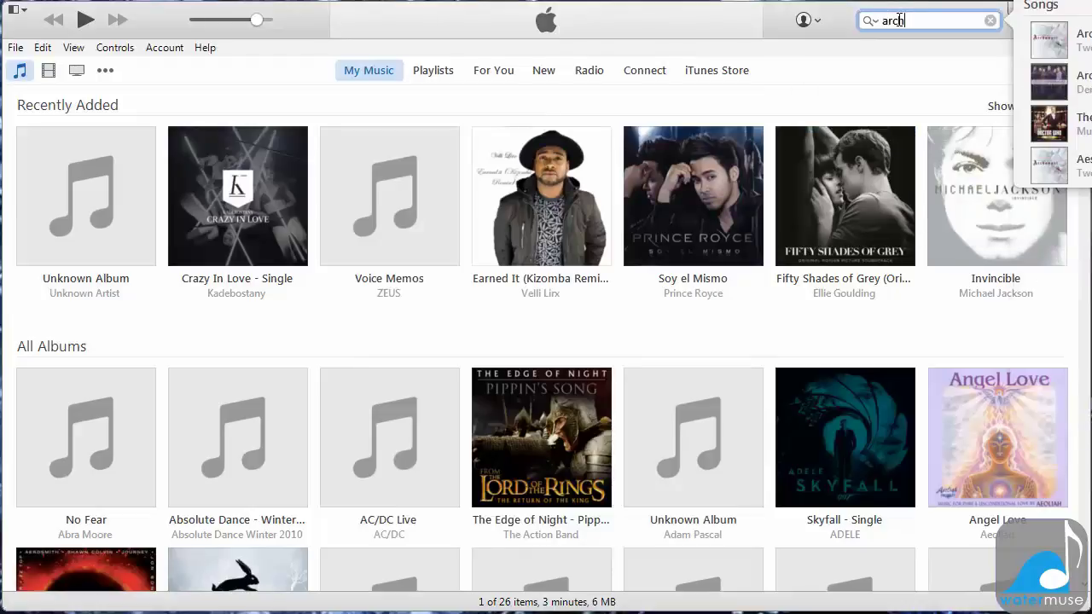
key("Return")
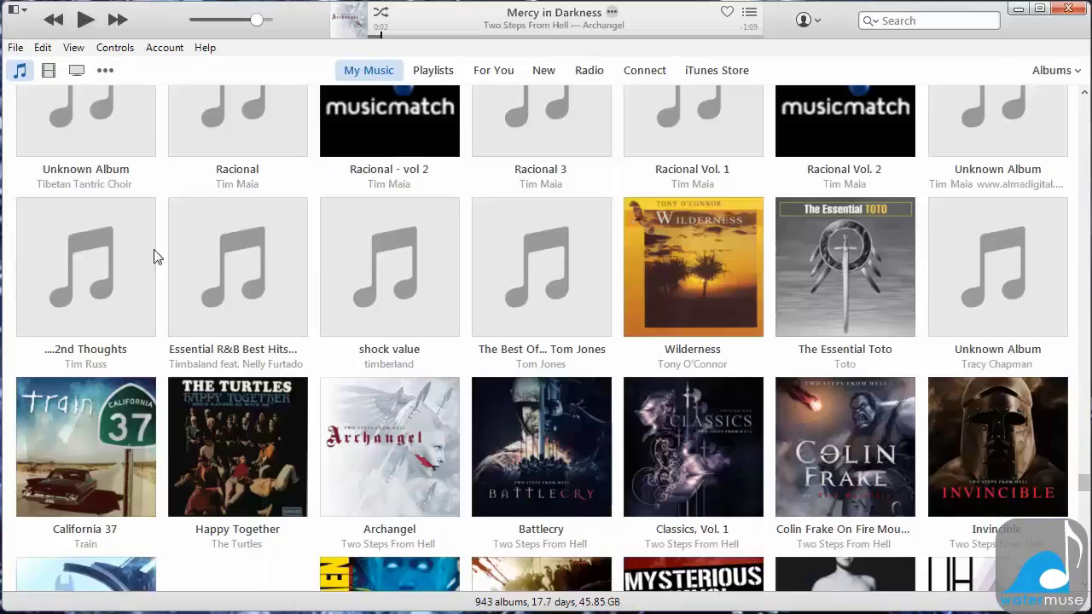
left_click(410, 483)
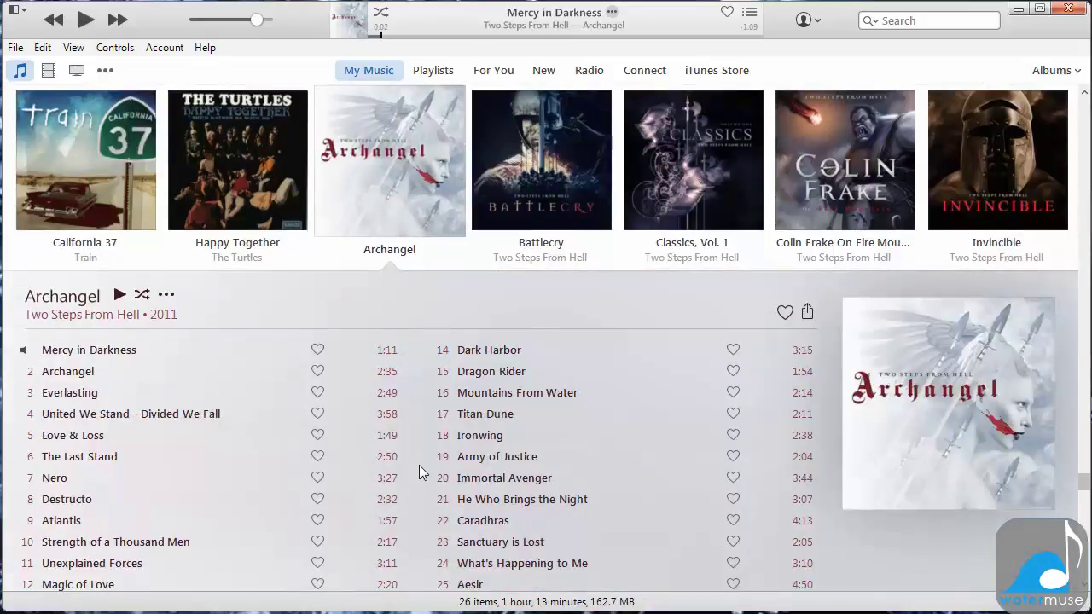
Step: Create MP3 versions of all tracks on the Archangel album
scroll(419, 465, "down", 2)
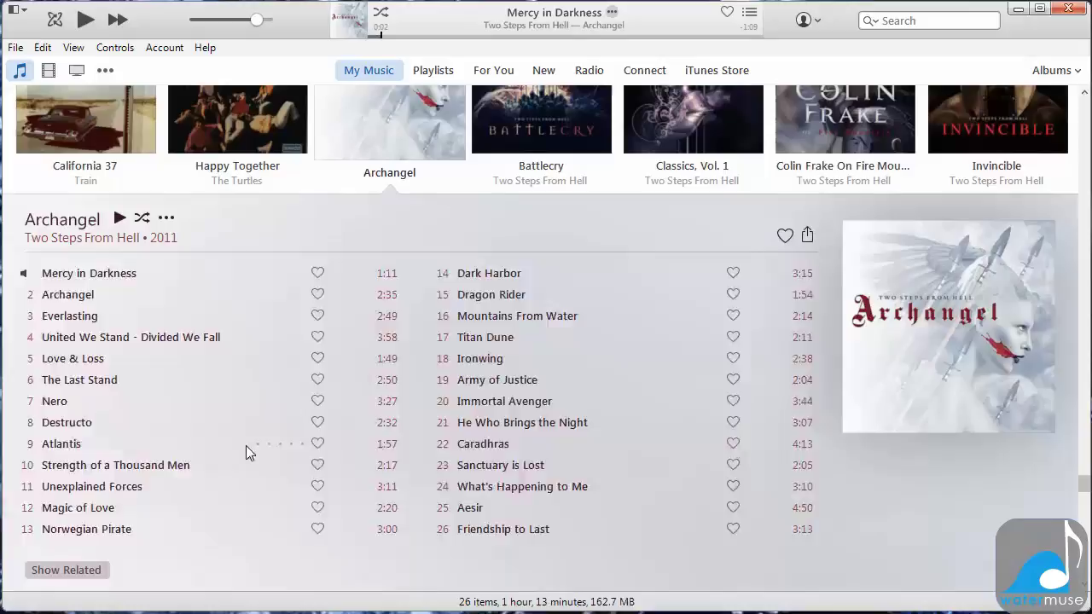
key("ctrl+a")
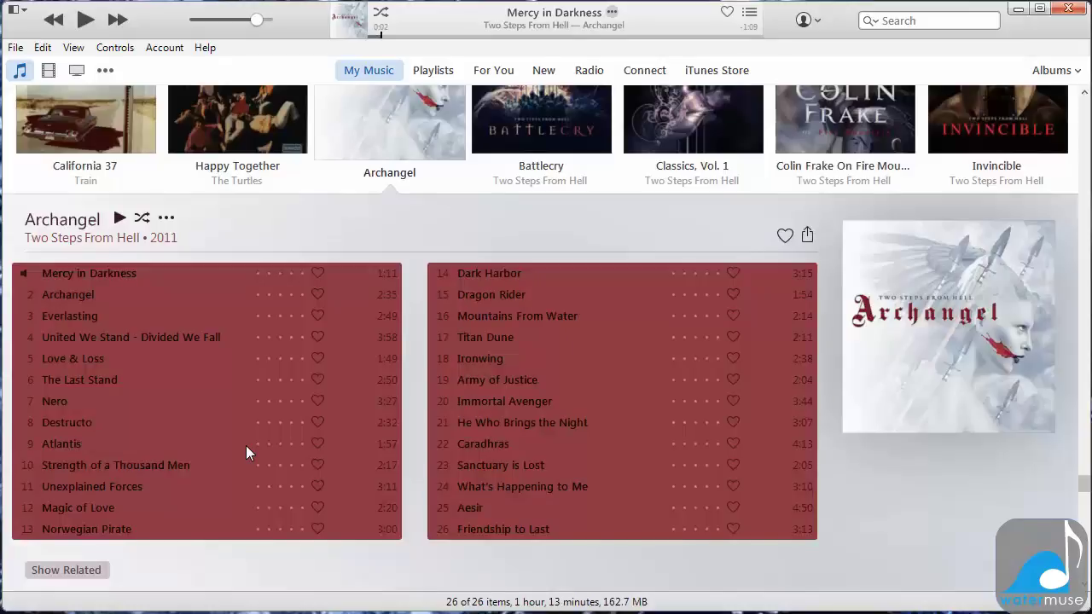
left_click(15, 48)
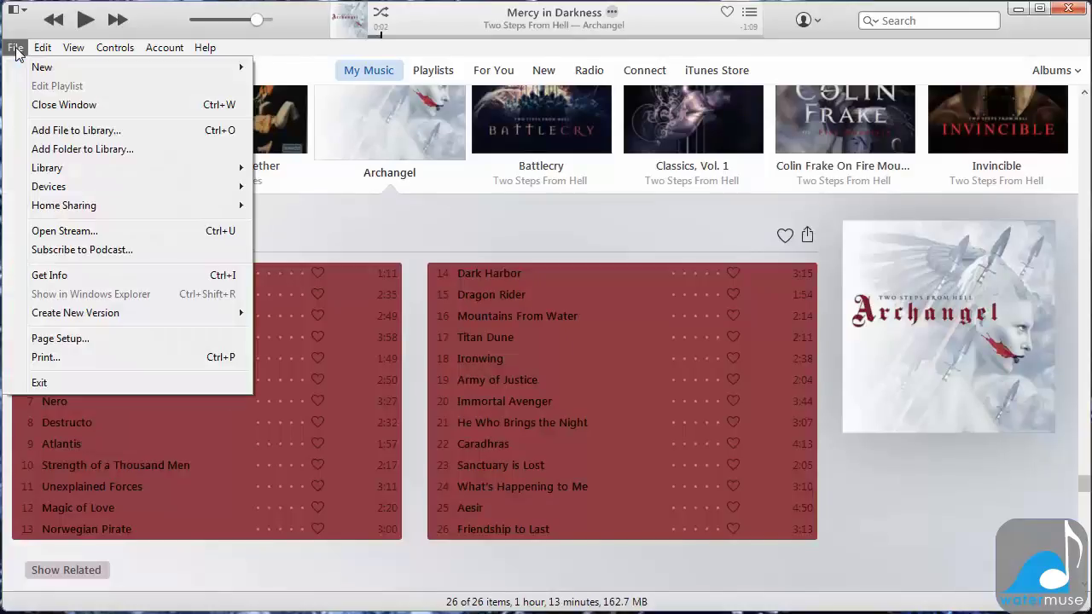
mouse_move(75, 320)
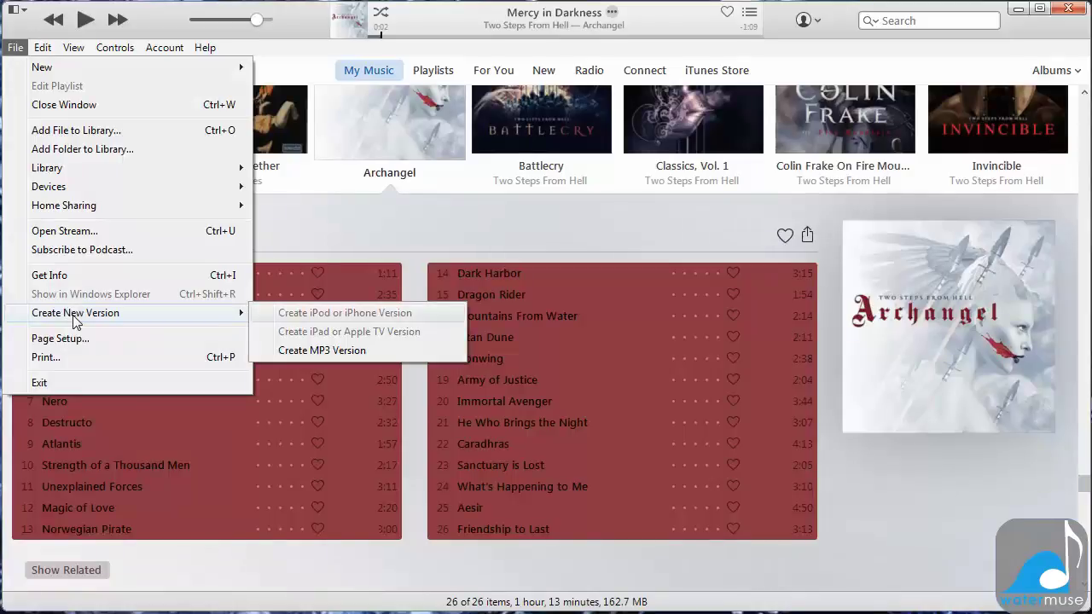
left_click(311, 350)
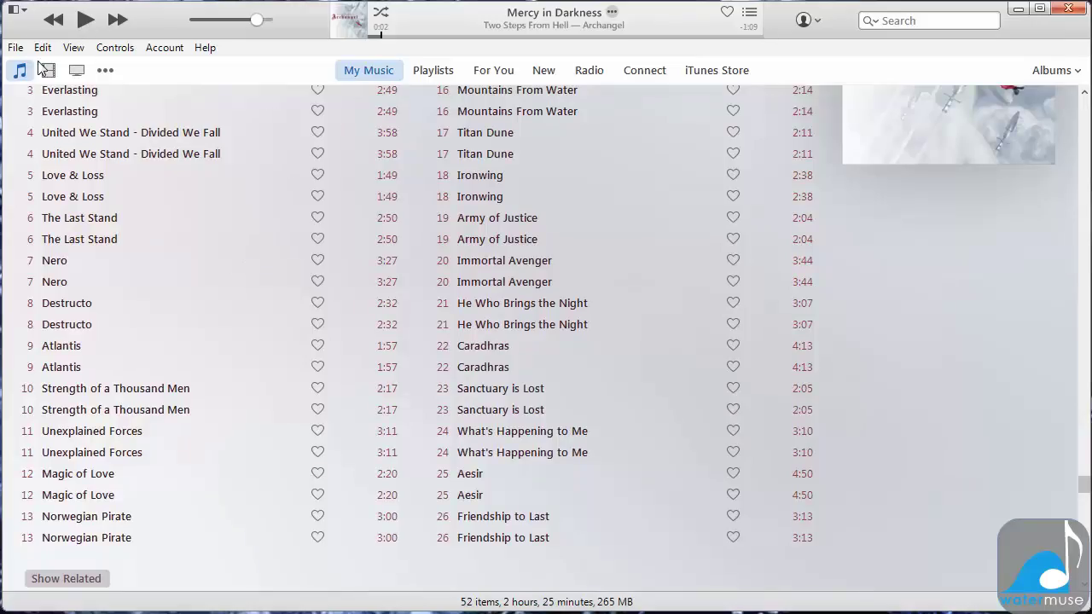
Step: Start a new smart playlist with the rule Kind contains "mpeg audio"
left_click(14, 48)
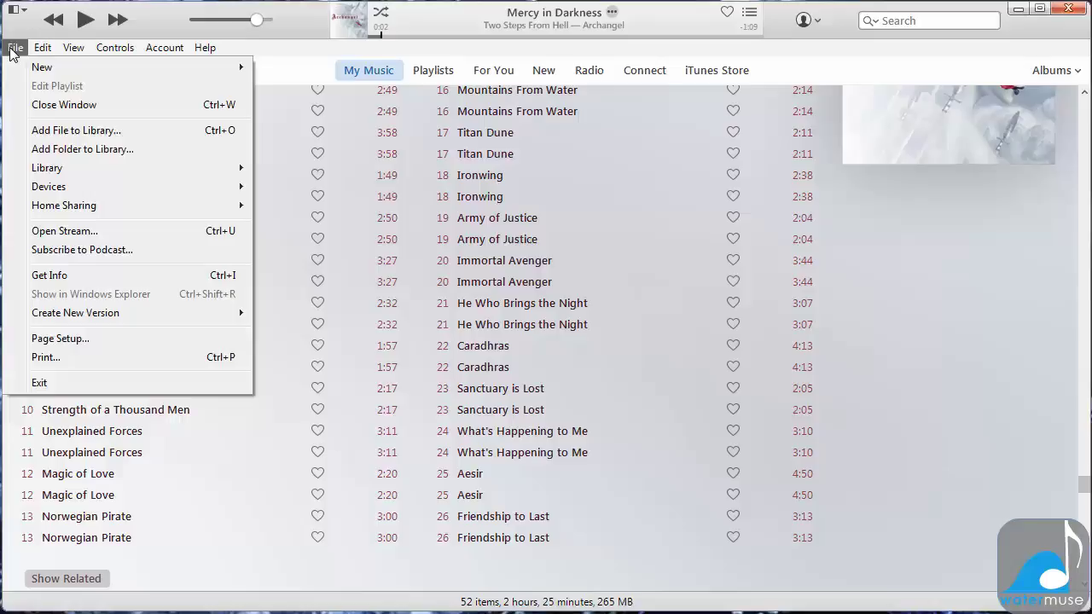
mouse_move(120, 70)
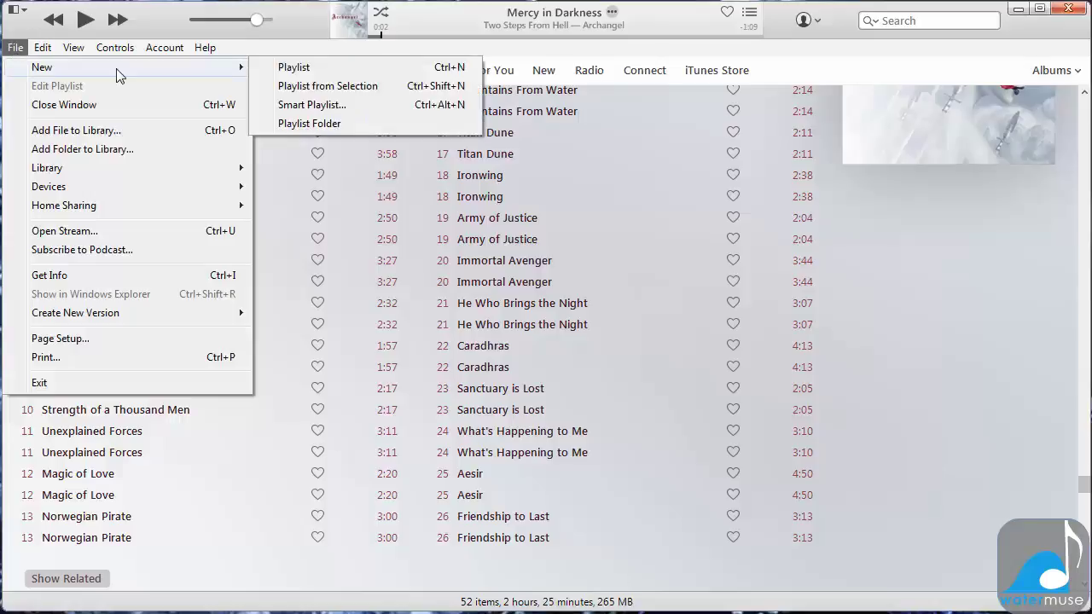
left_click(329, 105)
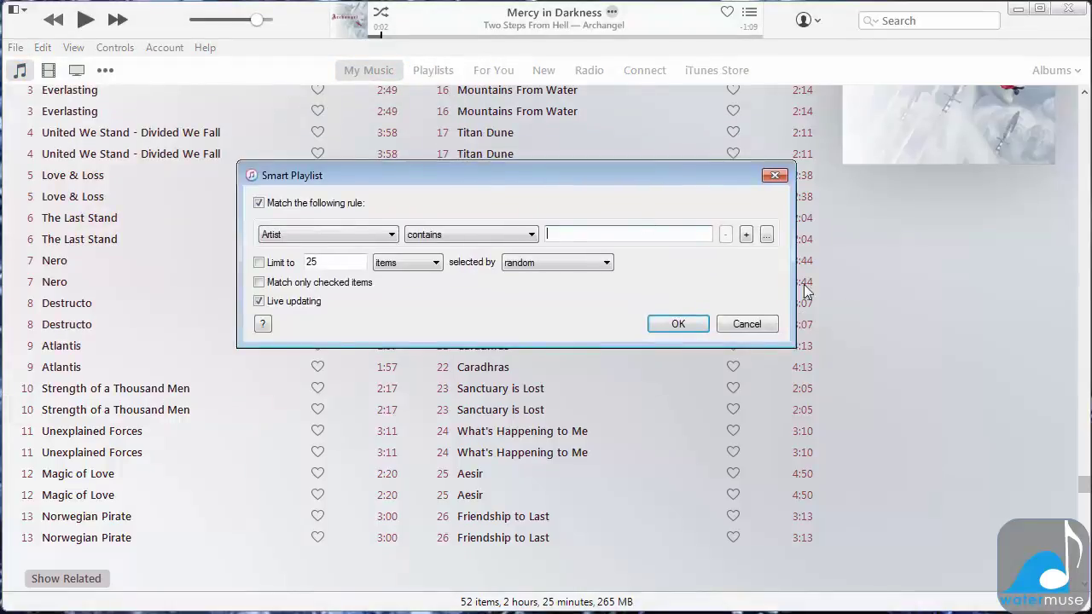
left_click(394, 234)
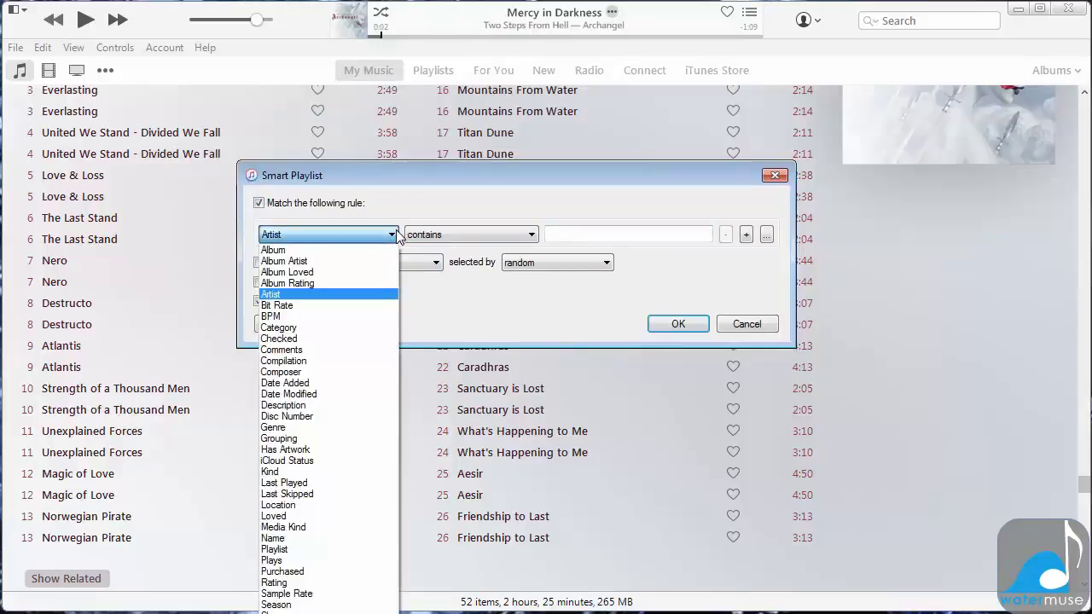
left_click(271, 471)
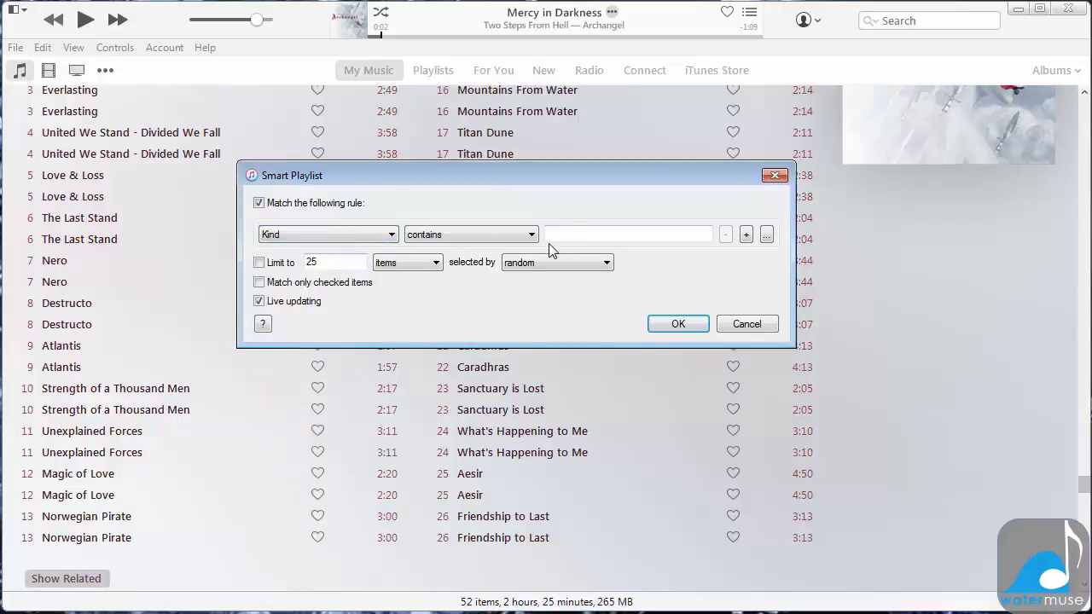
left_click(623, 232)
type("mpeg audio")
Step: Enable the smart playlist limit and set it to 100 items
left_click(259, 263)
left_click_drag(320, 263, 253, 261)
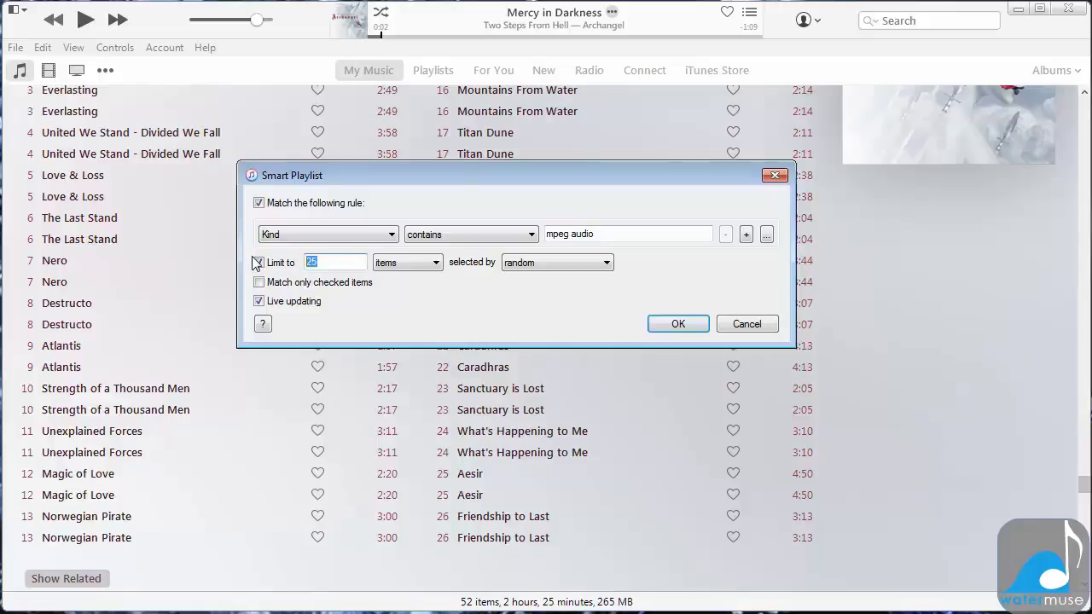
type("100")
Step: Try a smart playlist limit of 8 GB and restore it to 100 items
left_click(435, 270)
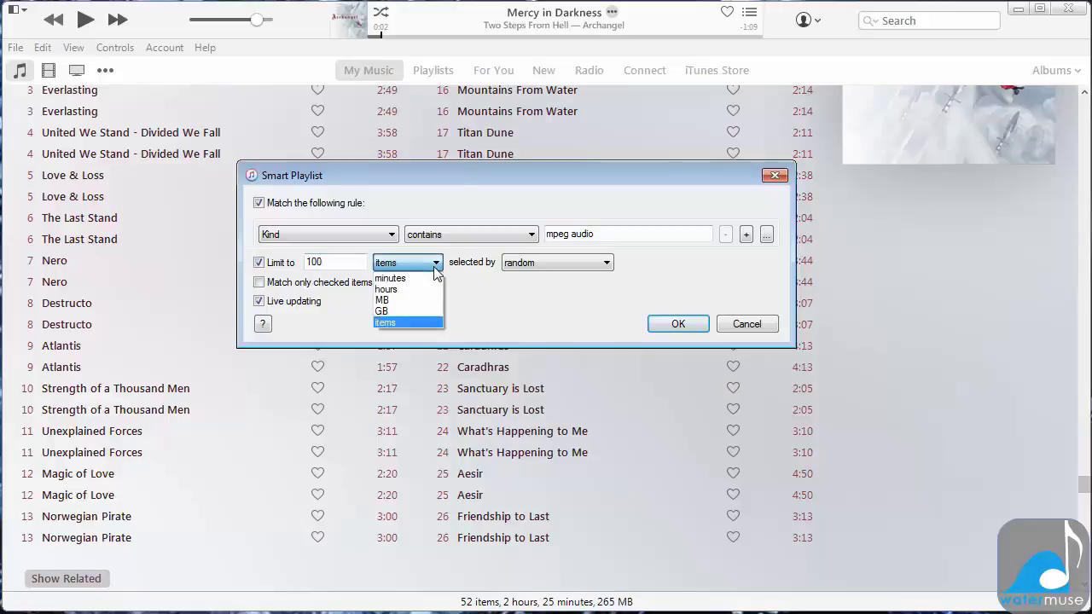
left_click(382, 310)
type("8")
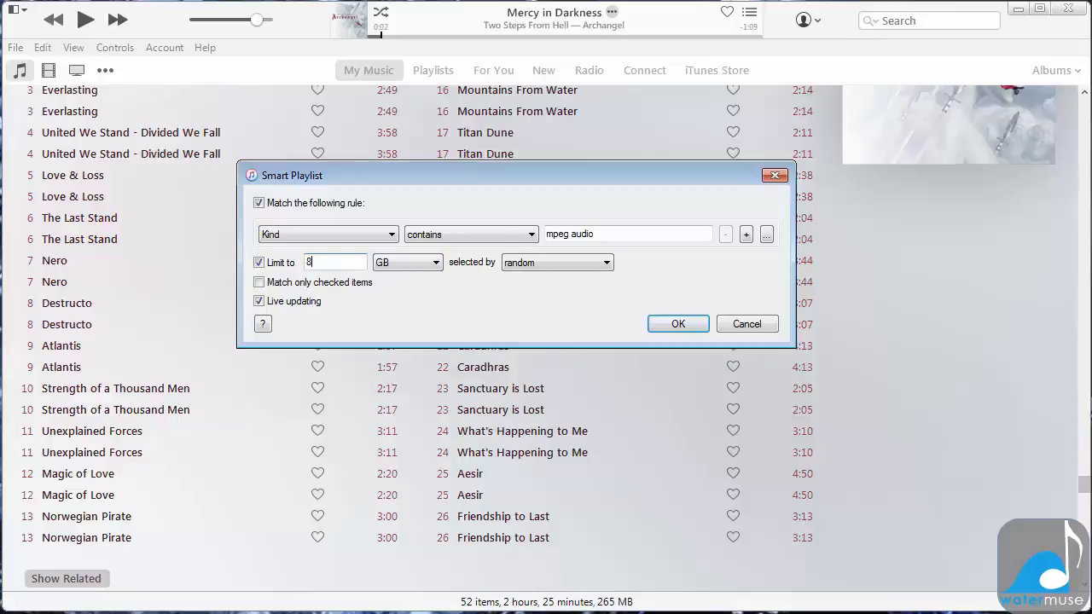
left_click(425, 263)
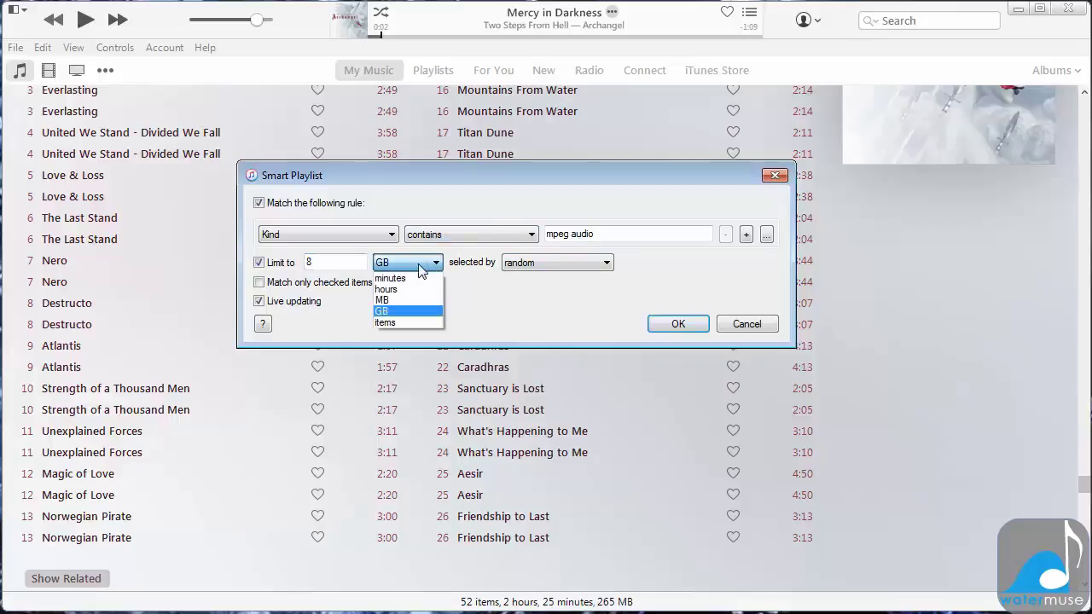
left_click(384, 322)
key("BackSpace")
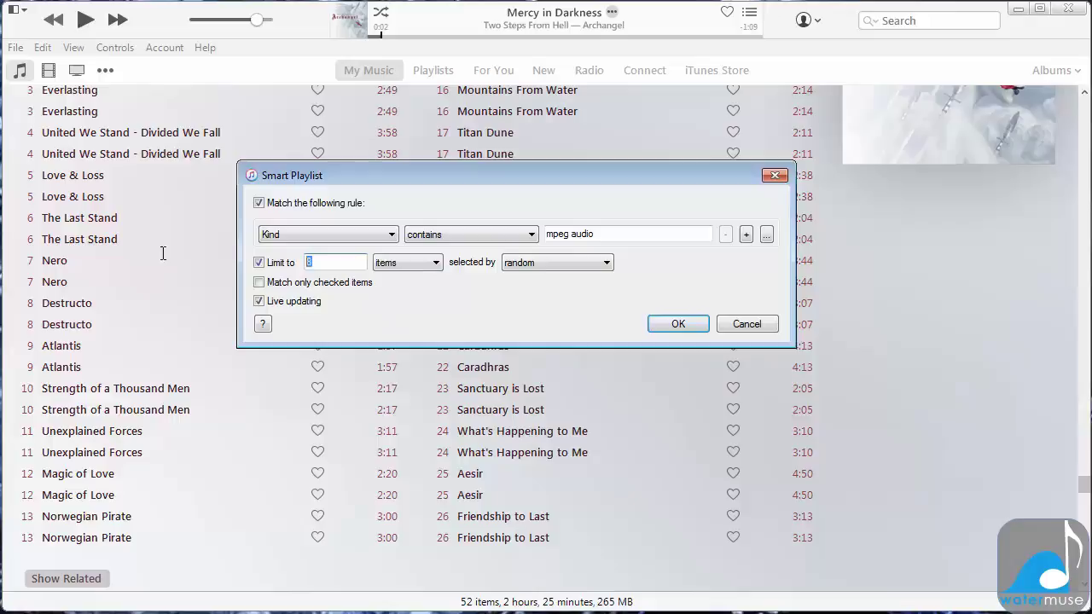
type("100")
Step: Have the playlist's limited items selected by most recently added
left_click(606, 264)
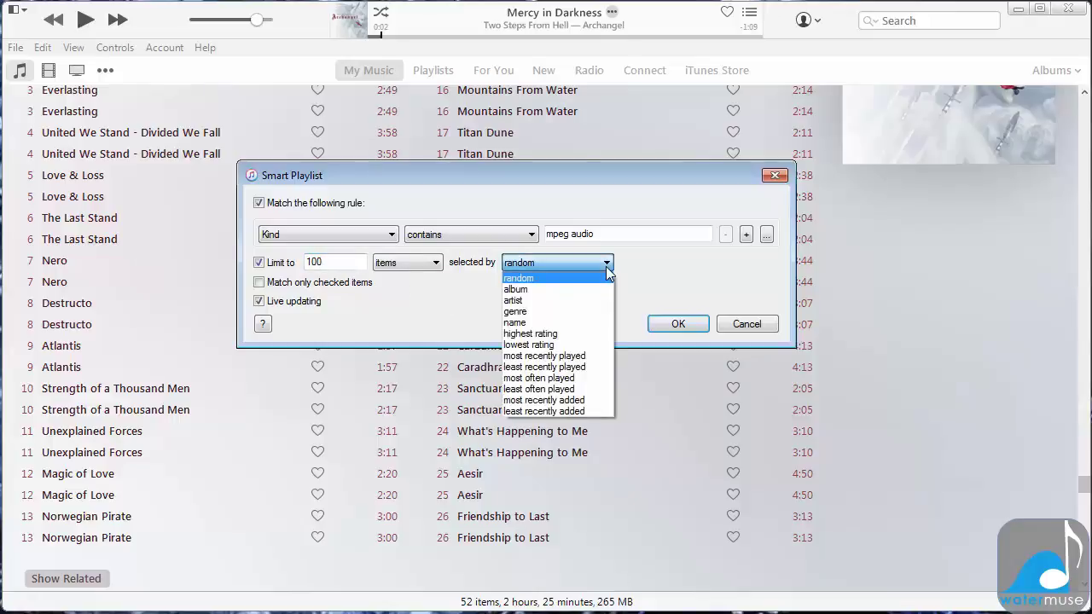
left_click(565, 401)
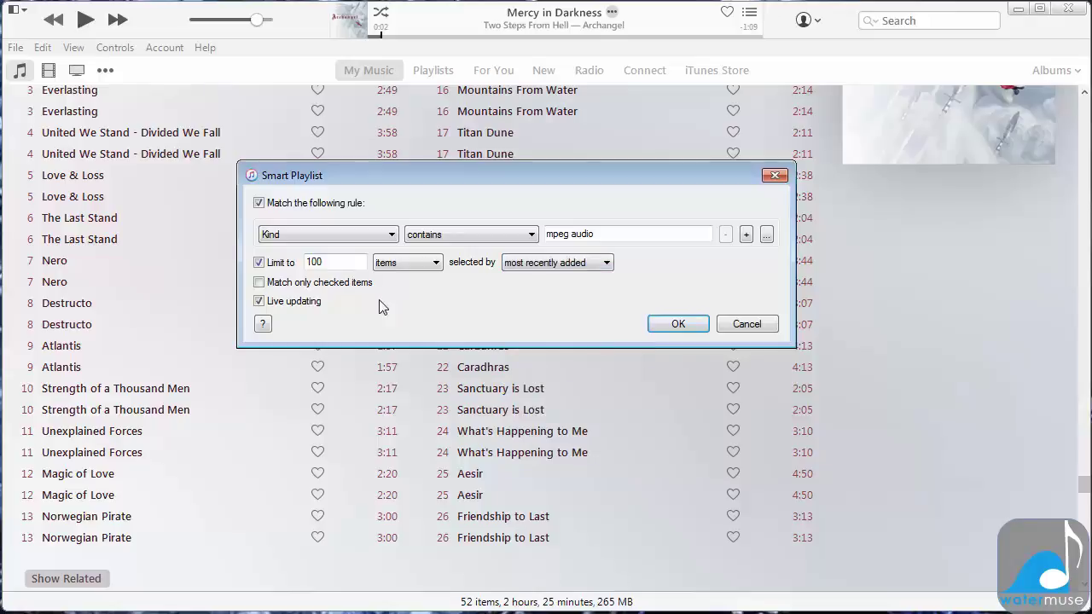
left_click(264, 288)
Step: Create the smart playlist and name it watermuse
left_click(673, 323)
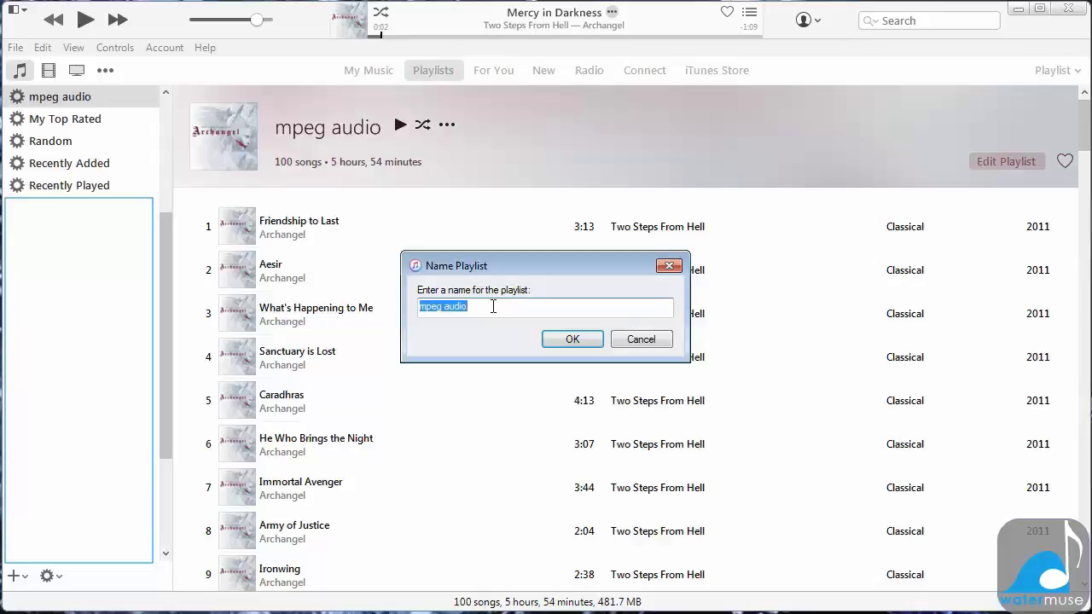
type("watermuse")
left_click(573, 339)
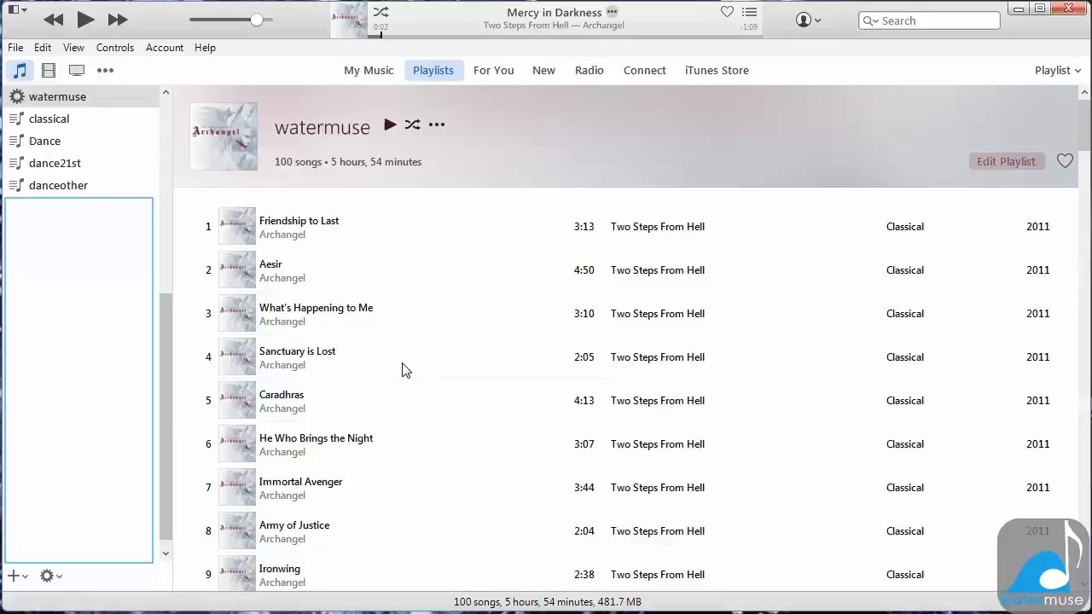
Step: Narrow the iTunes window beside the file explorer and copy all songs of the watermuse playlist into the Extreme > watermuse folder
left_click(1021, 274)
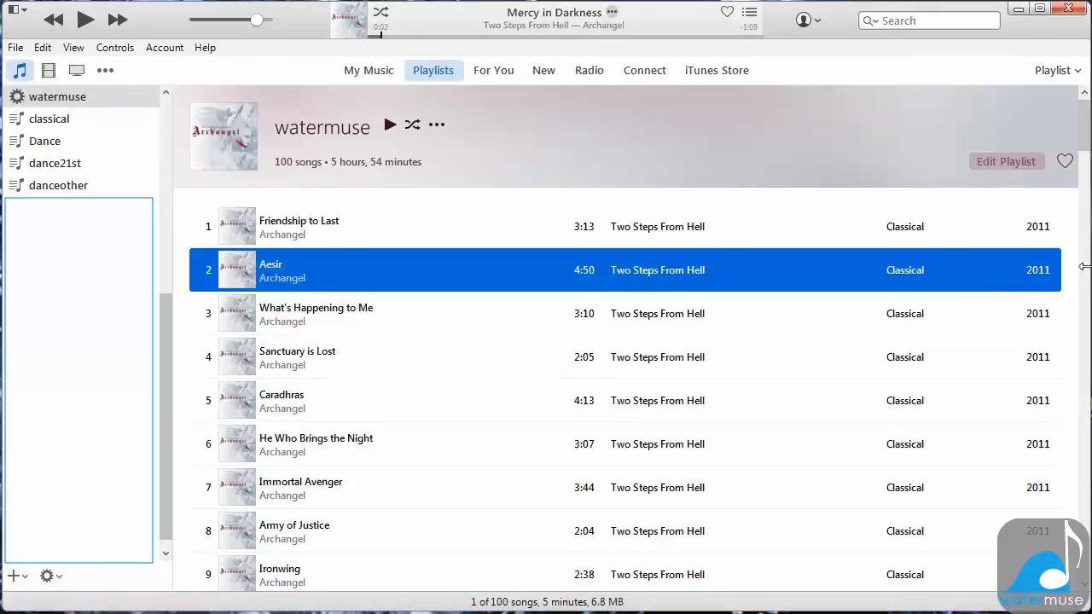
left_click_drag(1084, 267, 719, 274)
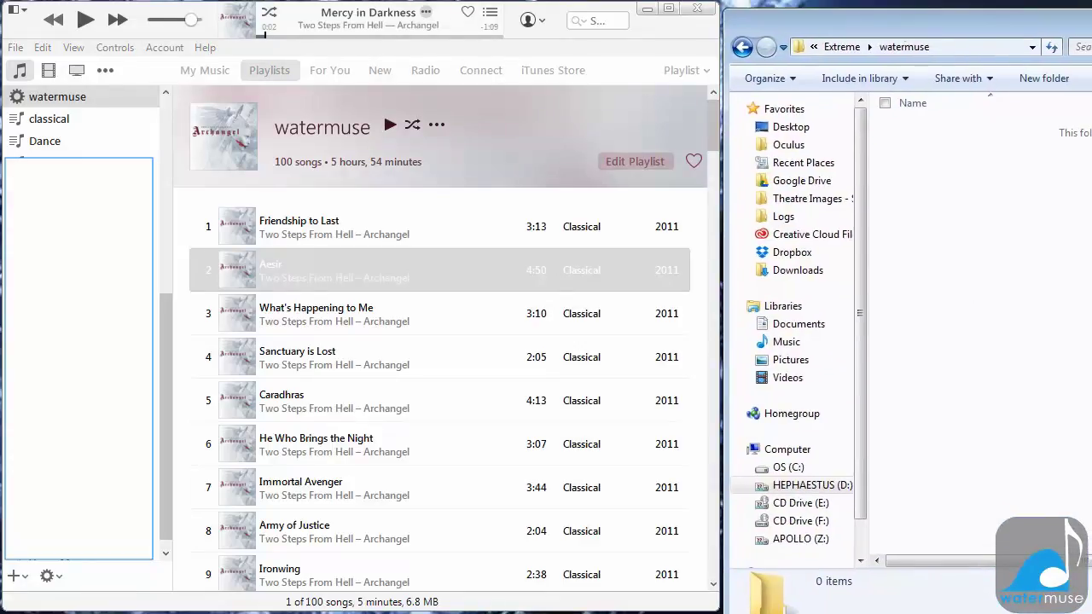
left_click(553, 15)
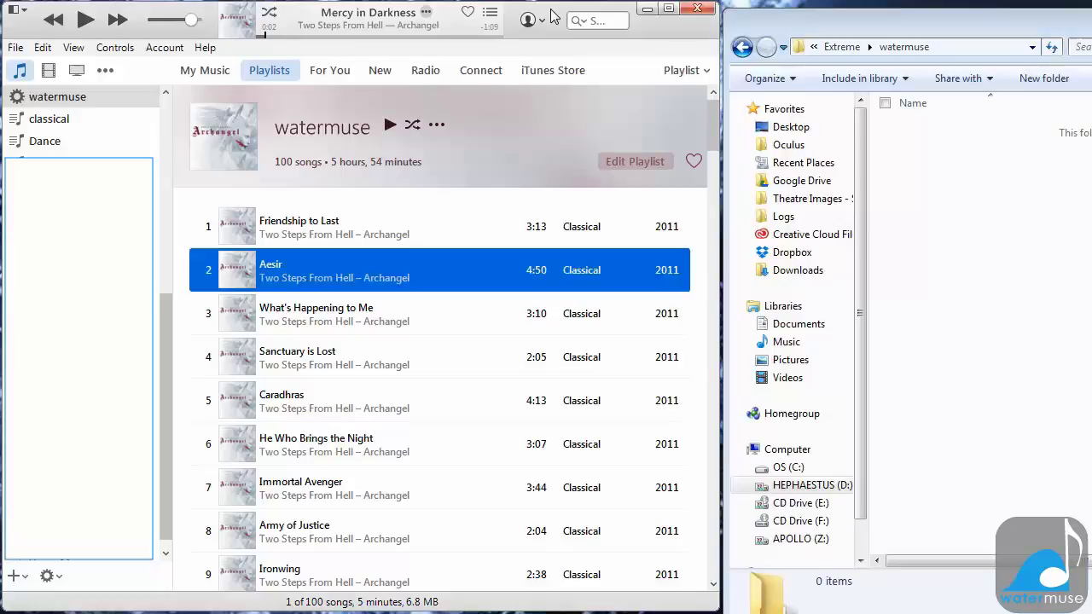
key("ctrl+a")
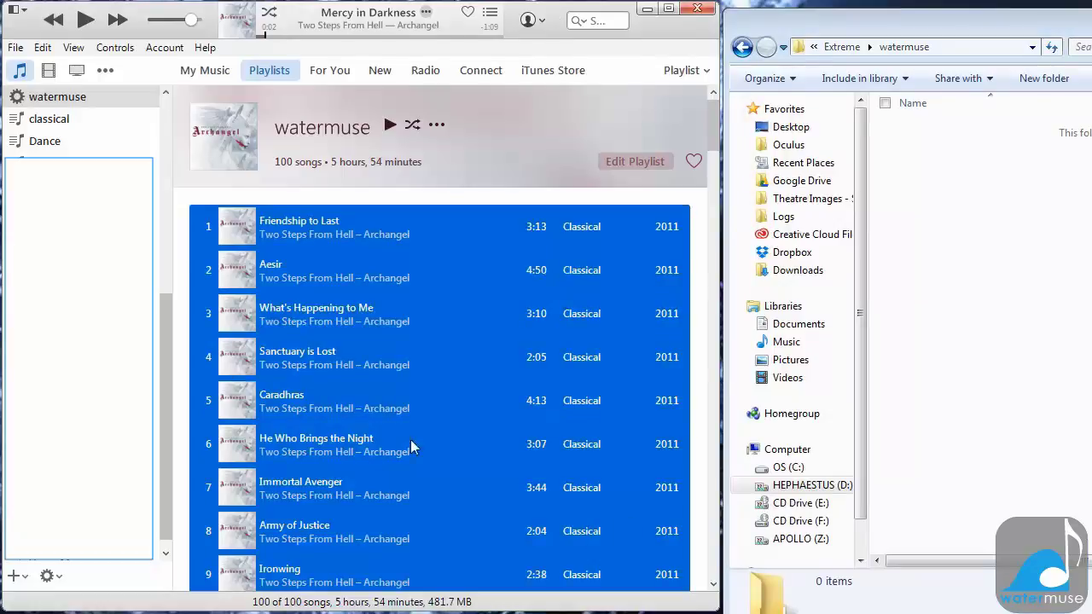
left_click_drag(378, 360, 1023, 275)
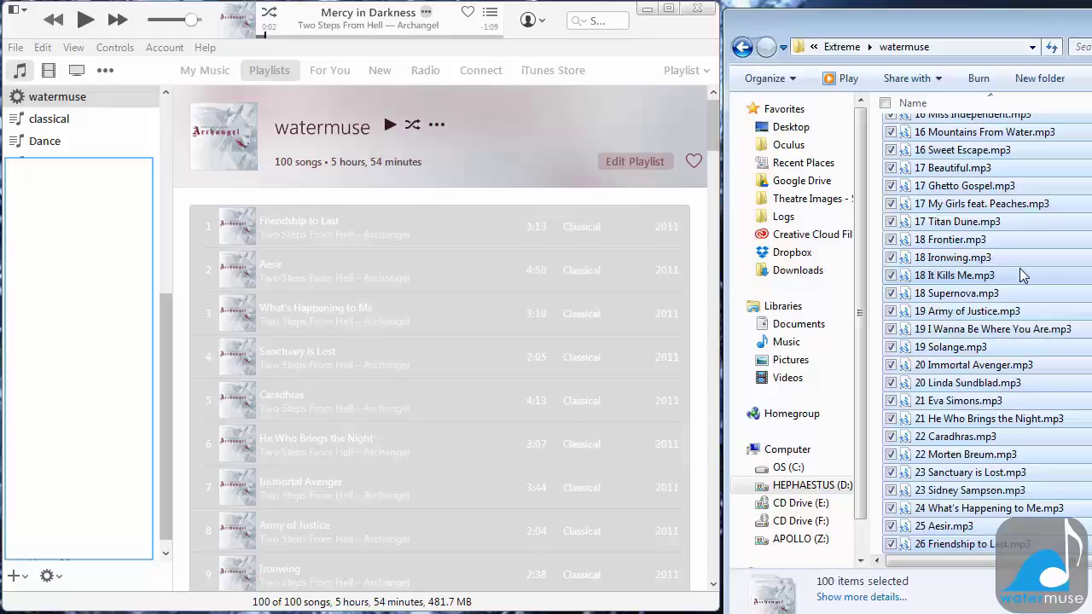
Step: Close the file explorer, widen the iTunes window again and remove all the copied songs from the watermuse playlist
key("alt+F4")
left_click_drag(721, 182, 1091, 183)
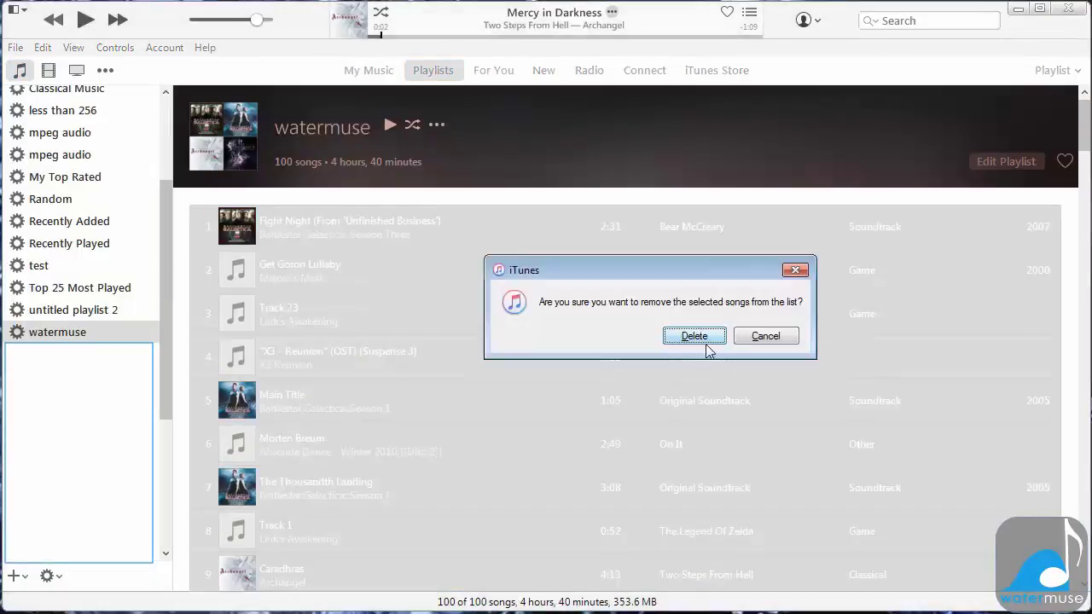
left_click(690, 340)
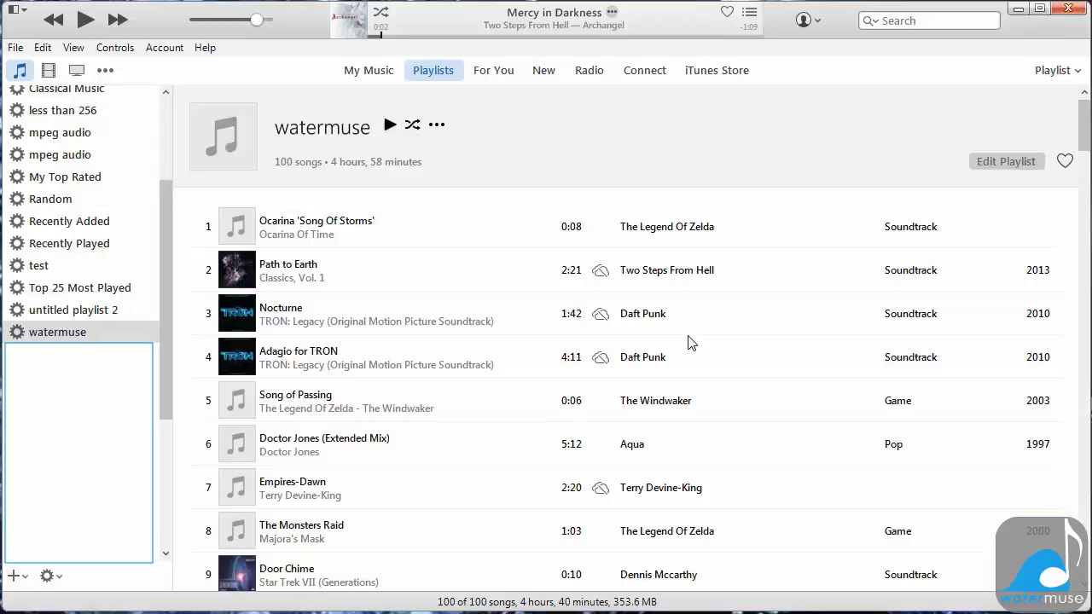
Step: Select the whole new batch of songs in the refilled watermuse playlist and remove it from the list as well
left_click(654, 223)
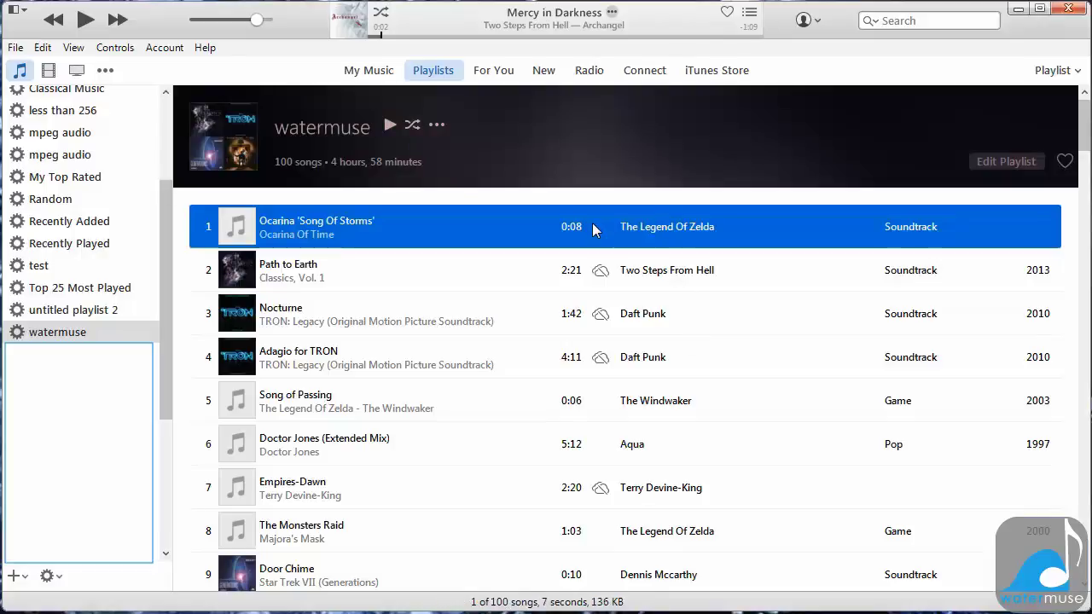
key("ctrl+a")
key("Delete")
left_click(670, 375)
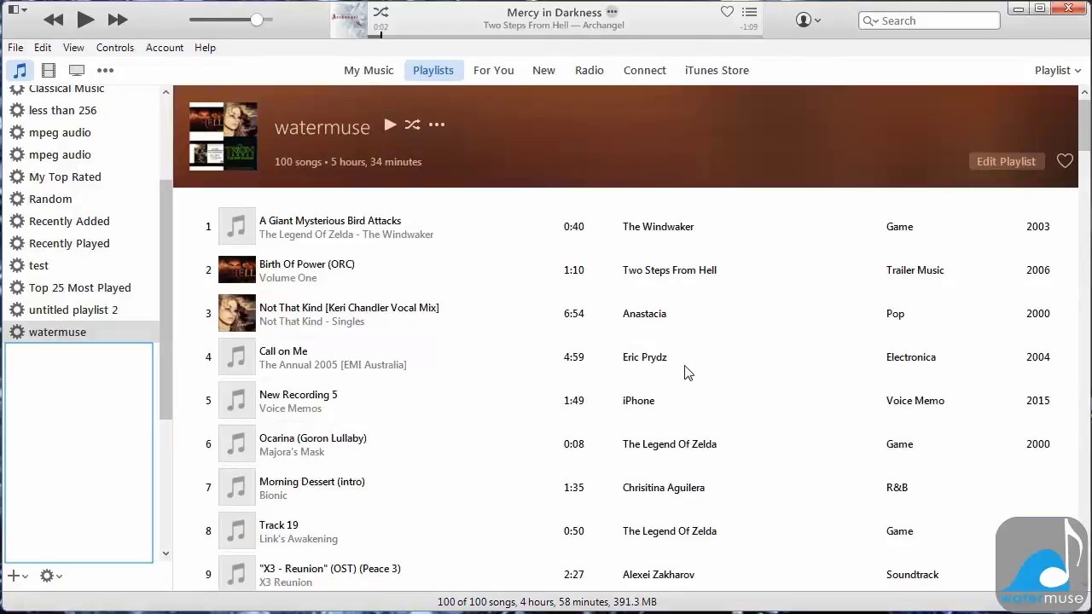
Step: Narrow iTunes beside the reopened Extreme > watermuse folder and copy the playlist's new batch of songs into it
left_click_drag(1089, 346, 647, 397)
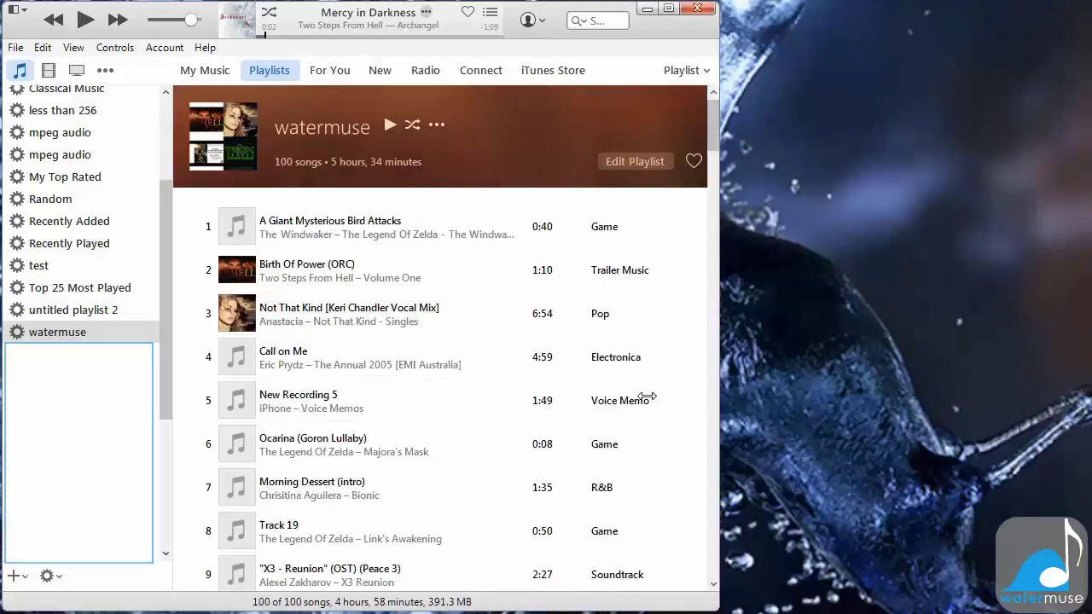
key("super+e")
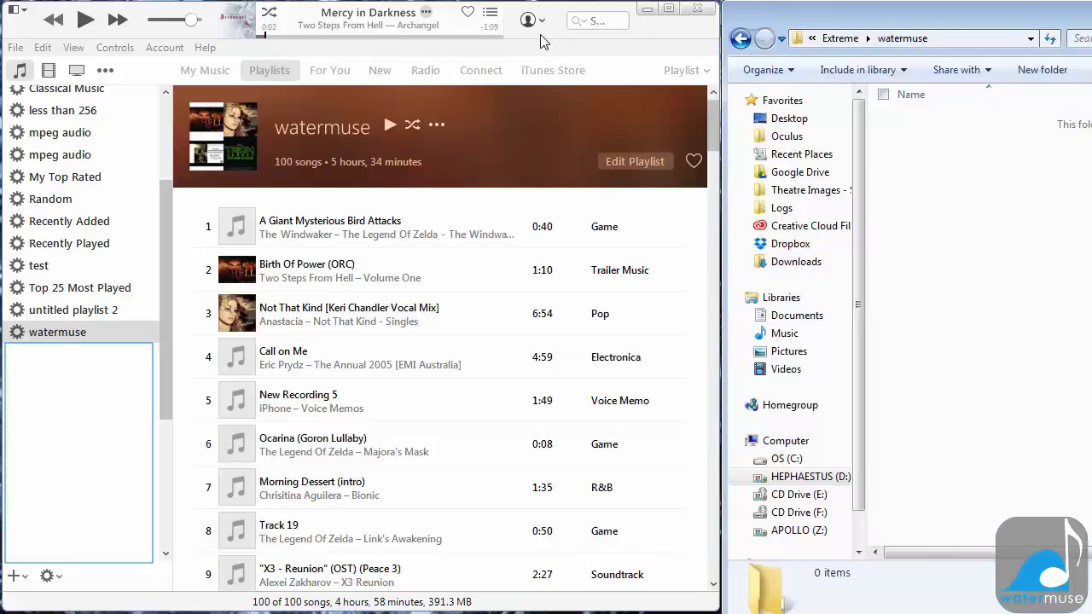
left_click(555, 32)
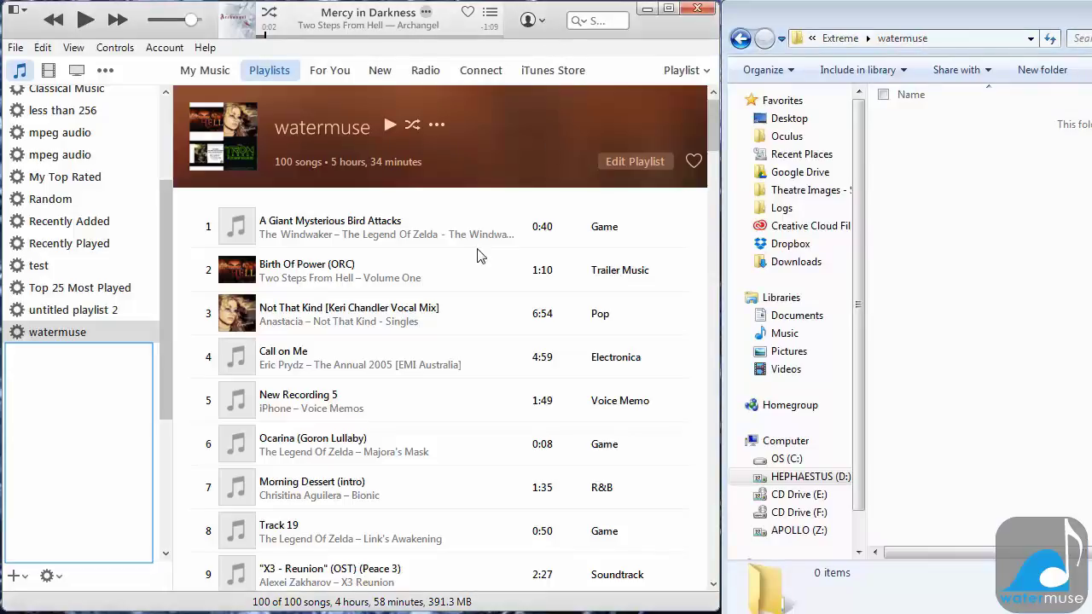
left_click(452, 243)
key("ctrl+a")
left_click_drag(452, 243, 936, 262)
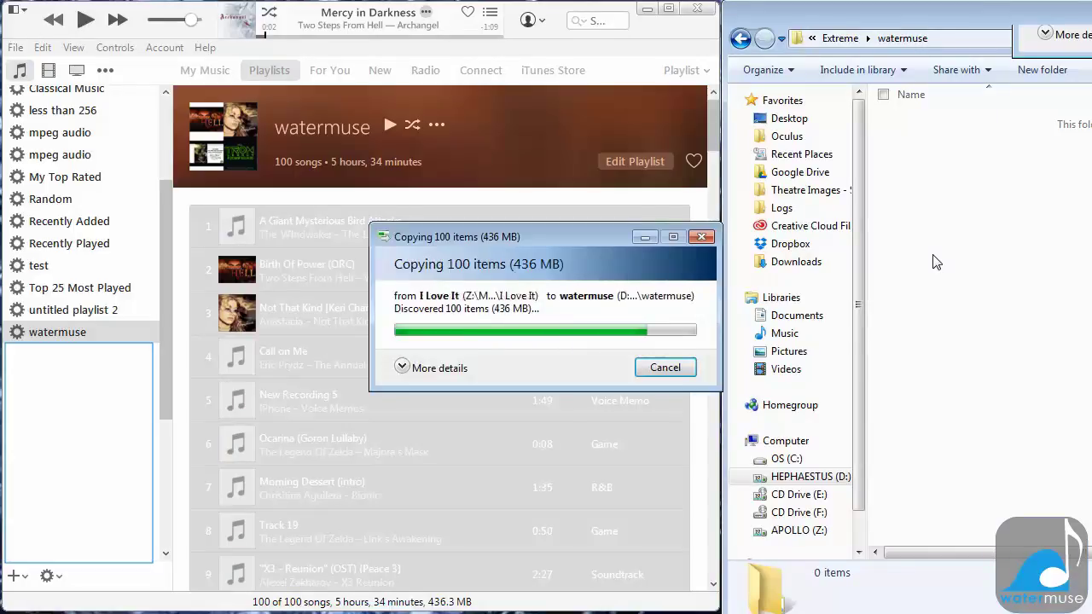
left_click(1013, 373)
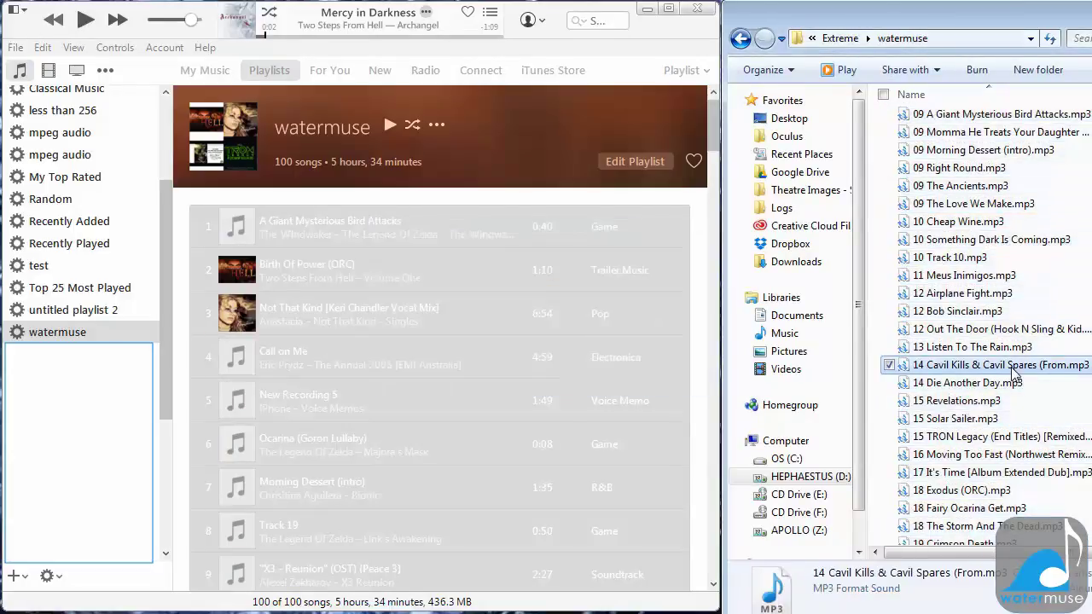